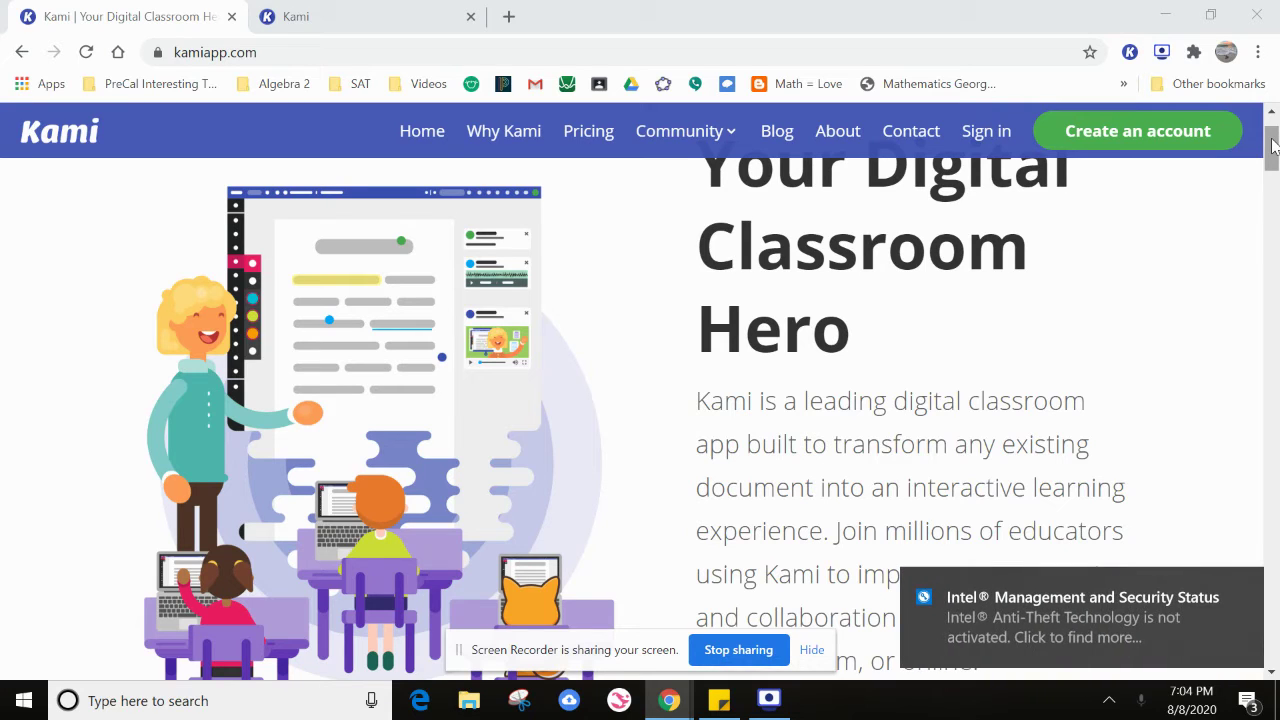
Dismiss the Intel notification and start a new blank page from the Kami viewer's start page.
click(1250, 597)
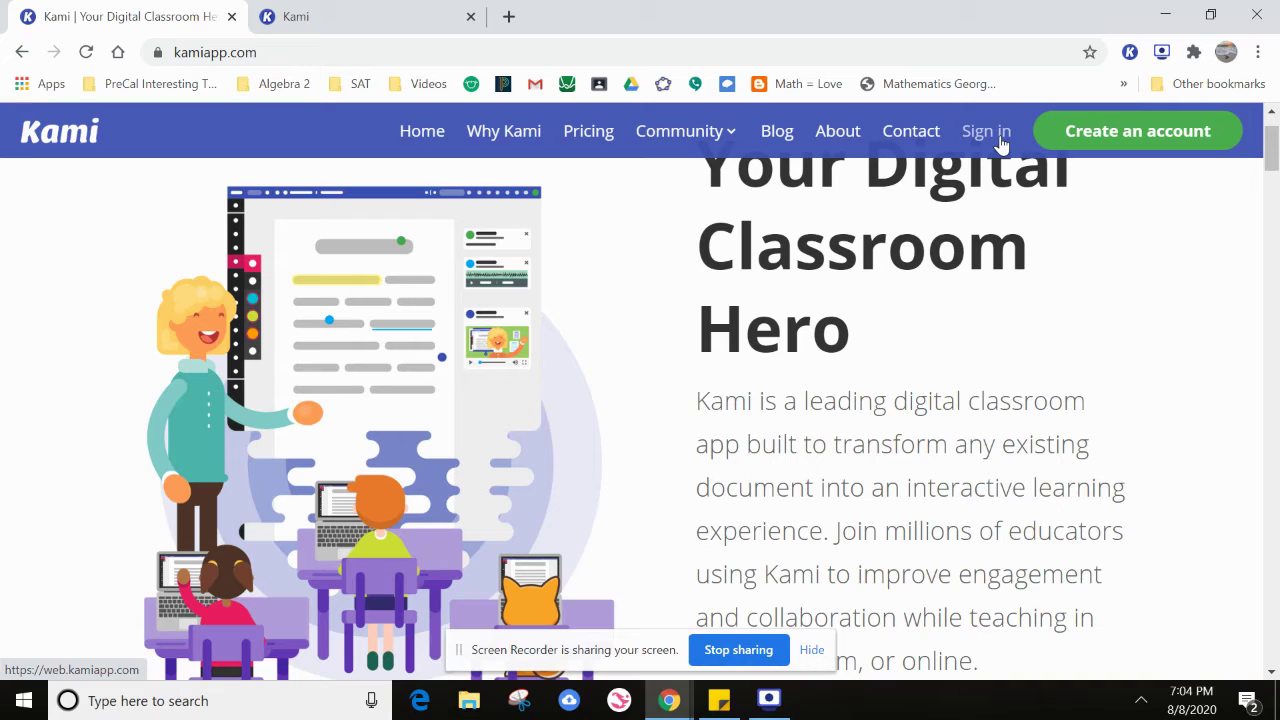
click(350, 16)
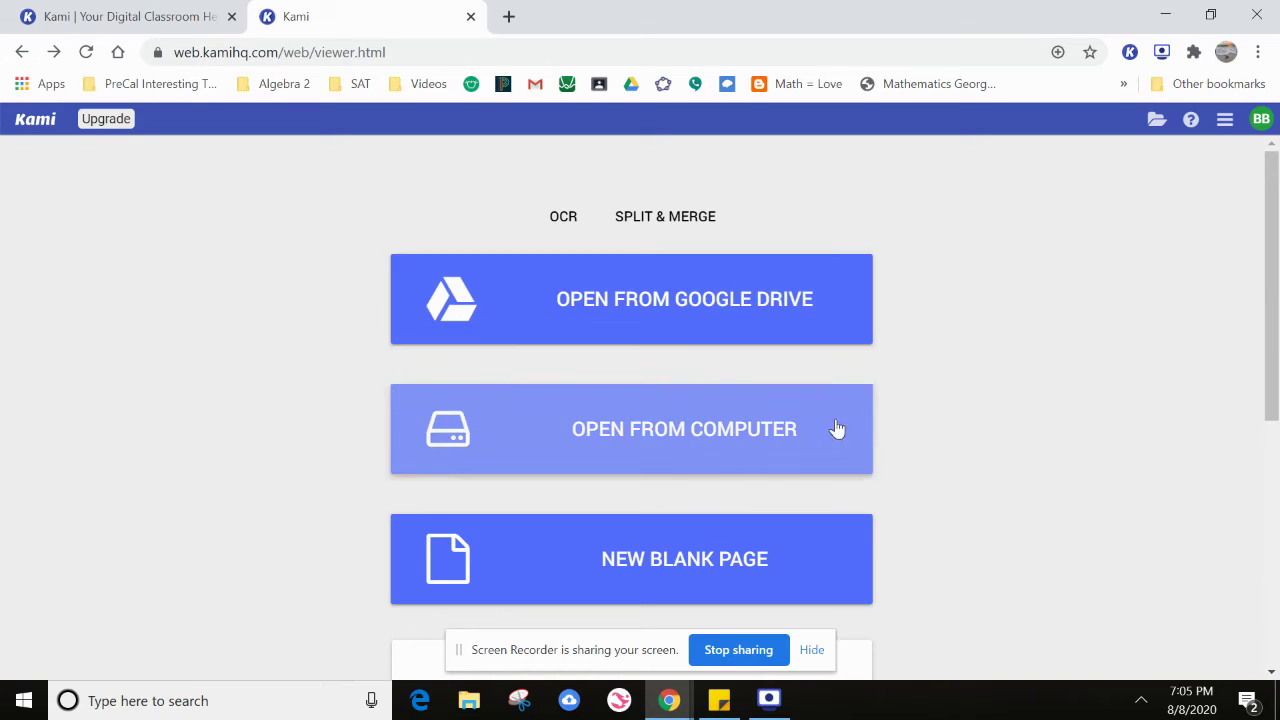
click(807, 584)
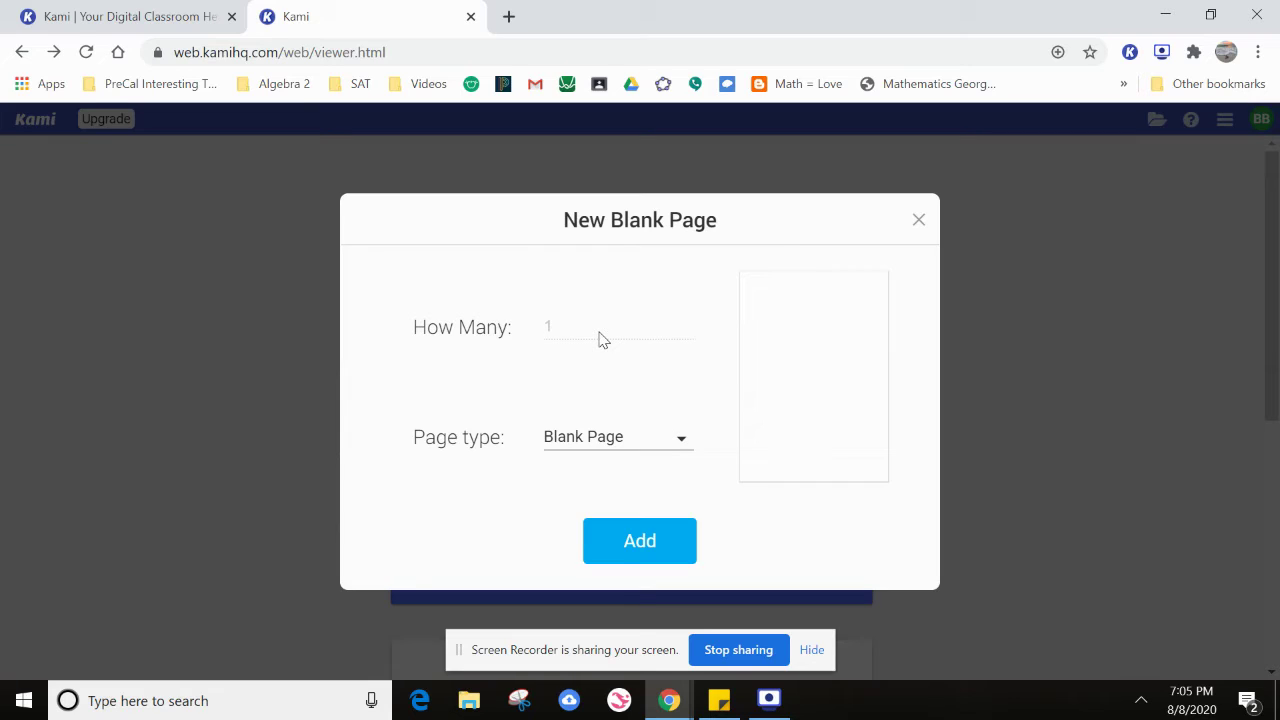
Preview the Lined Page and Grid Page types, and return the page type to Blank Page.
click(681, 440)
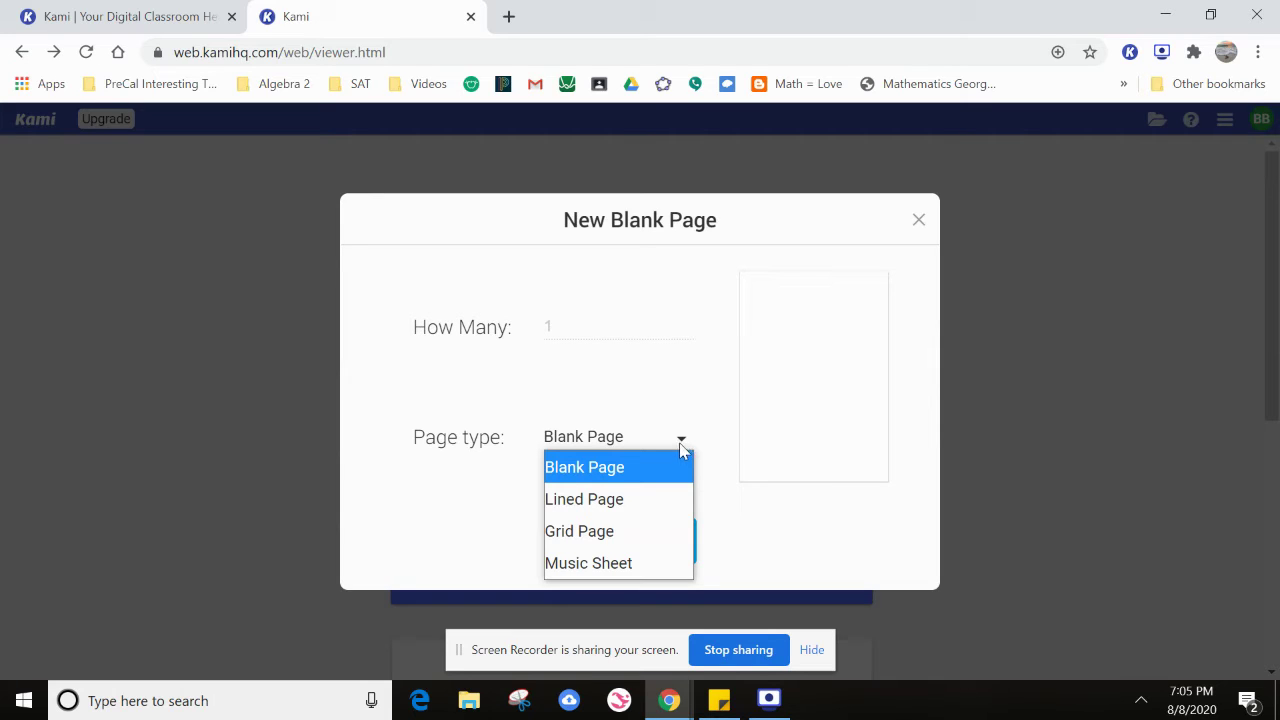
click(610, 511)
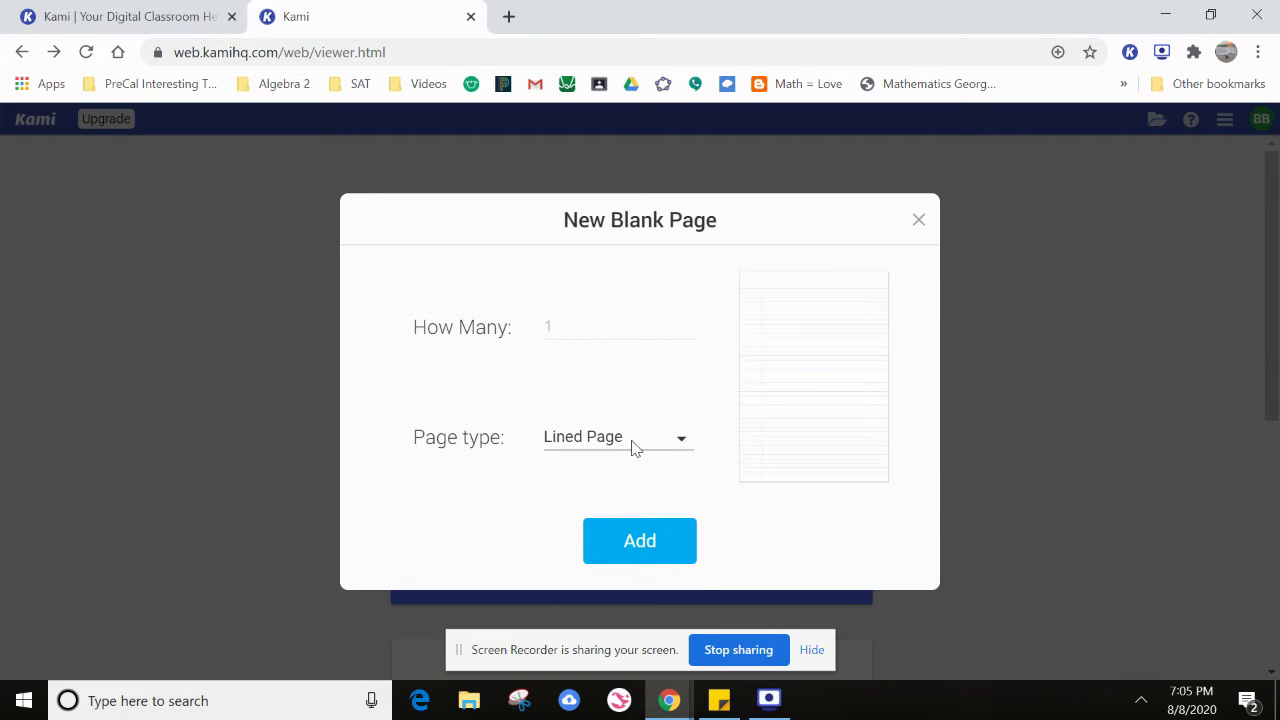
click(635, 446)
click(613, 531)
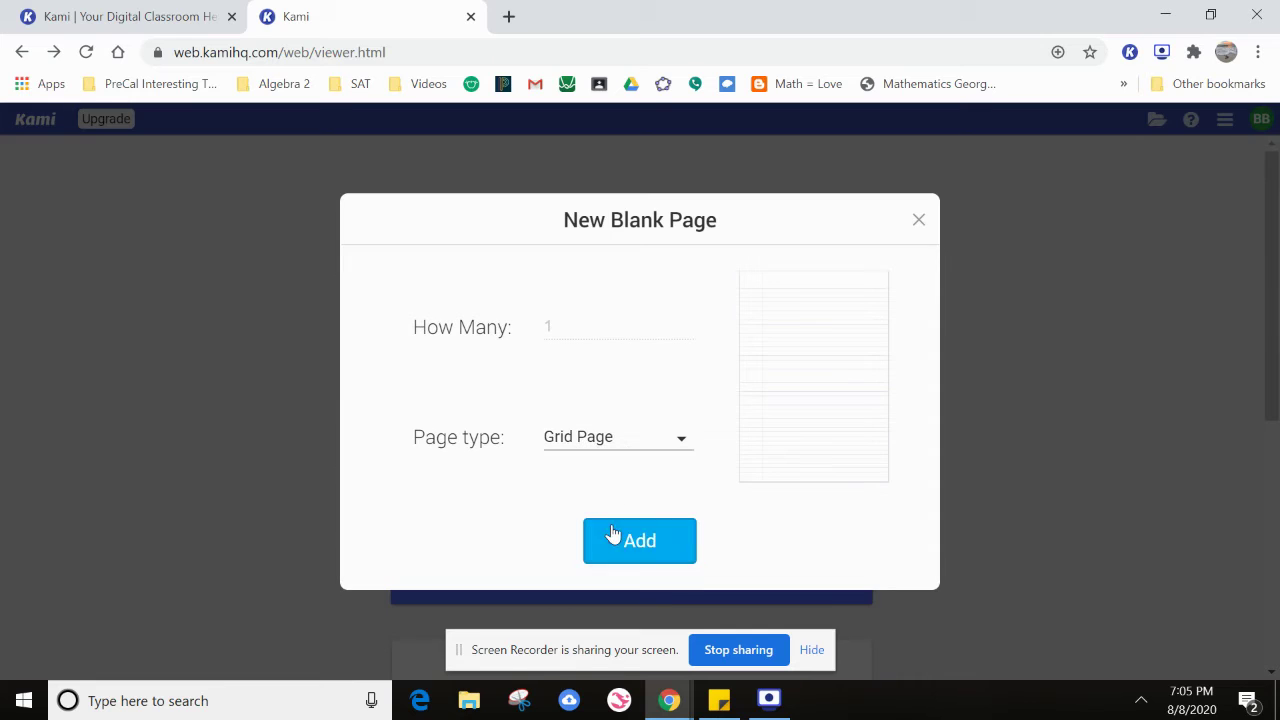
click(610, 447)
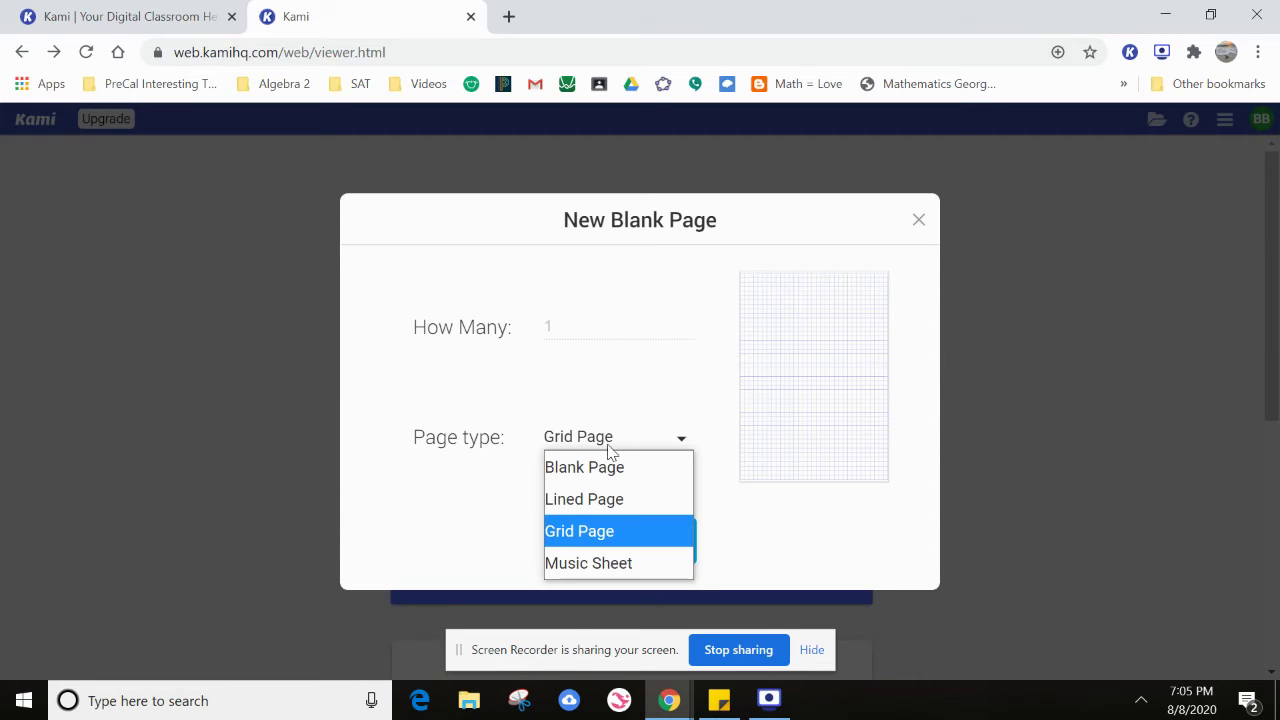
click(609, 466)
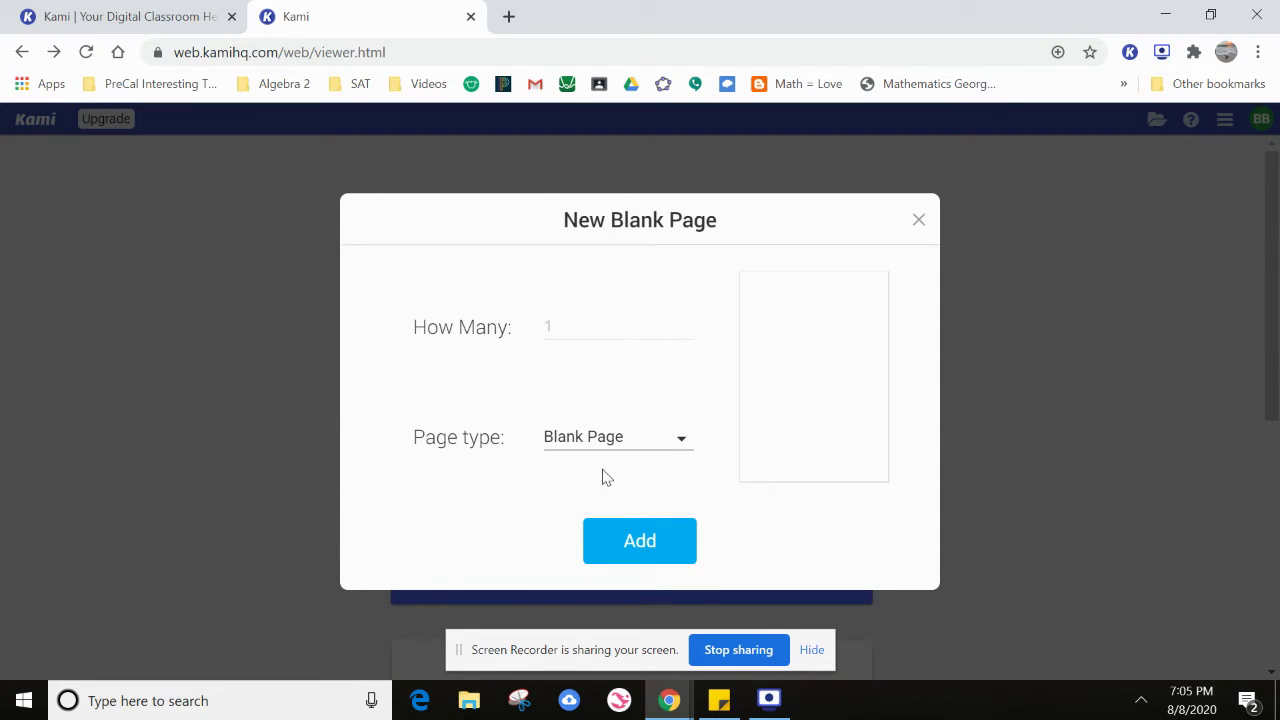
Add the blank page and dismiss the Drive upload and Google Drive authorization dialogs.
click(636, 542)
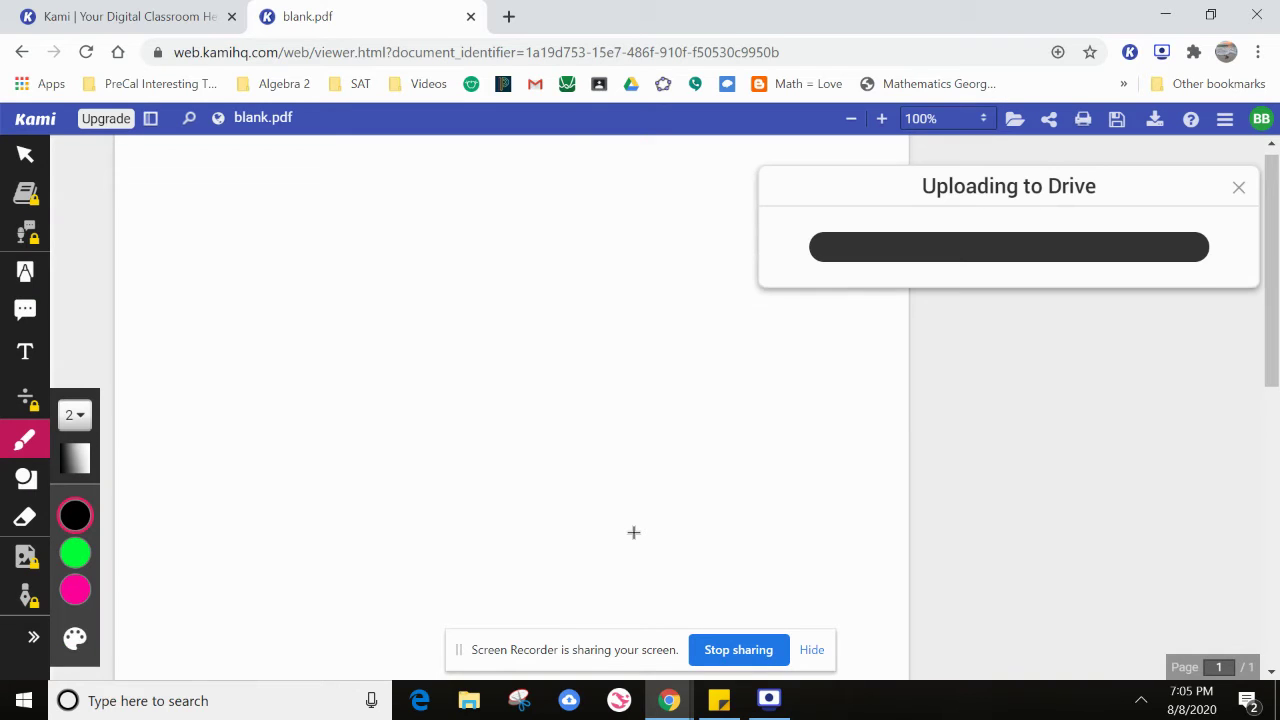
click(1239, 189)
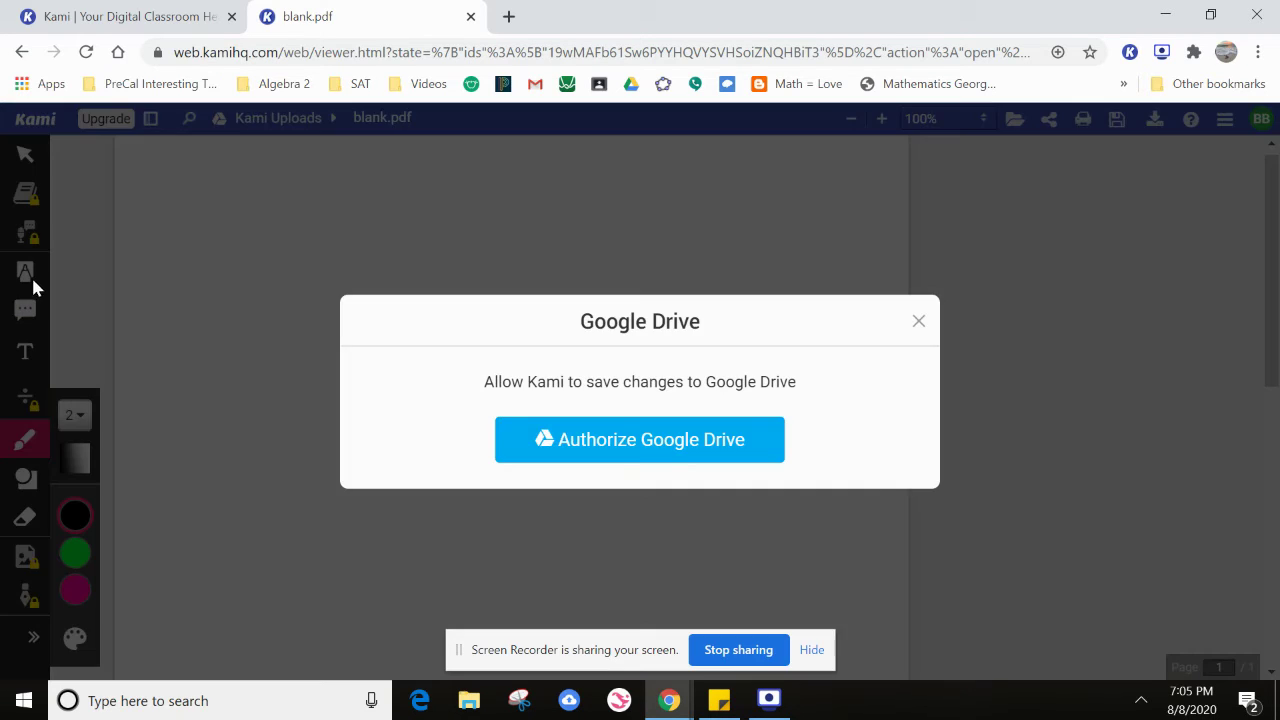
click(917, 323)
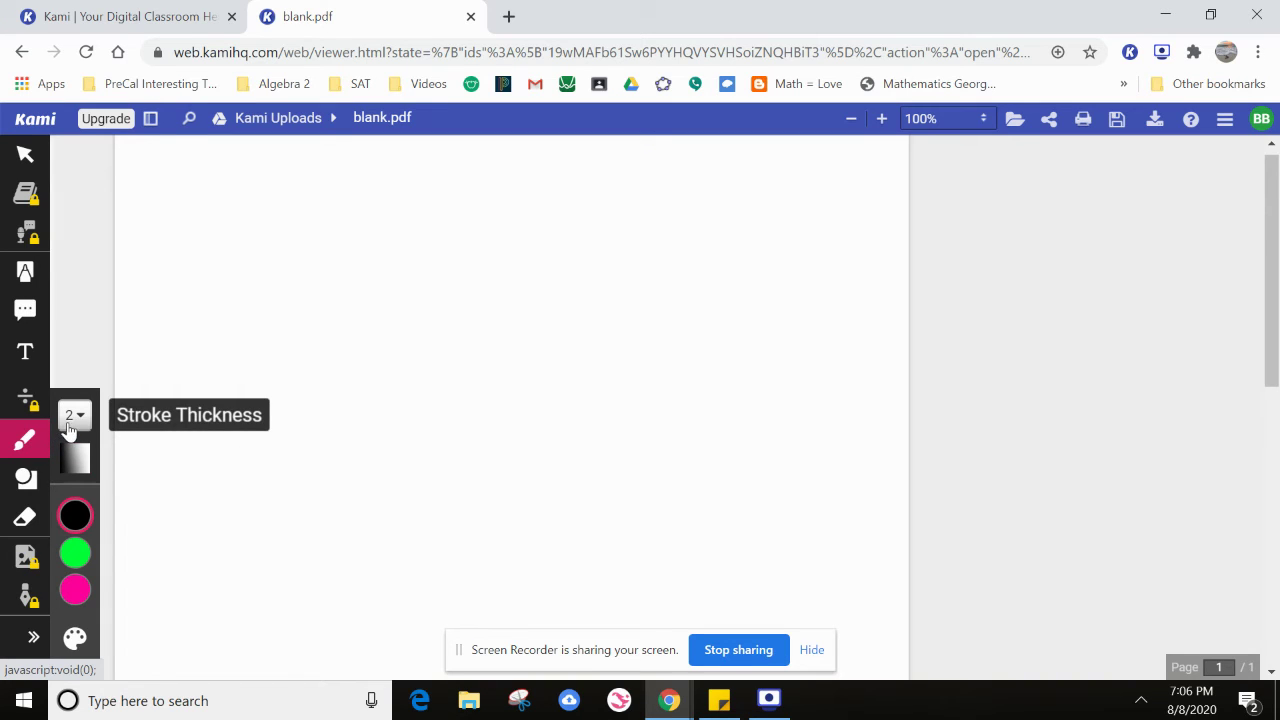
Handwrite the equation 20 = -7x - 3x across the upper part of the page in black with stroke thickness 2.
click(68, 425)
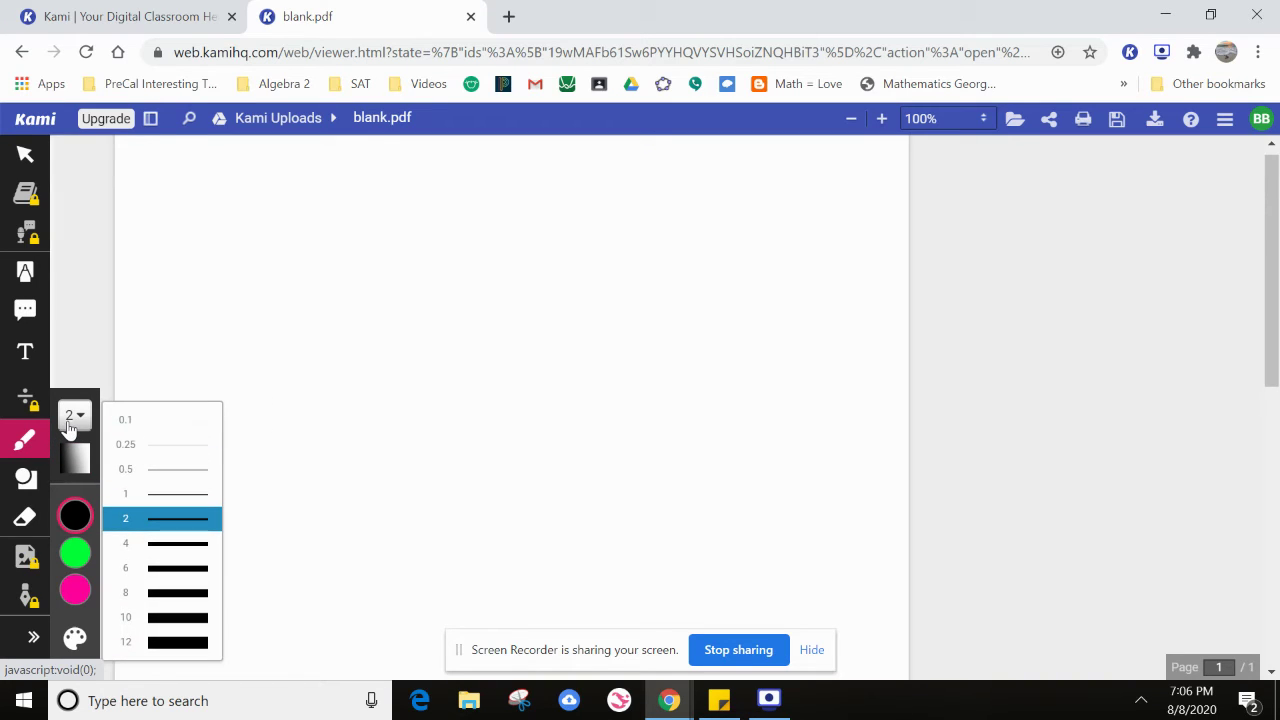
click(166, 520)
mouse_move(77, 553)
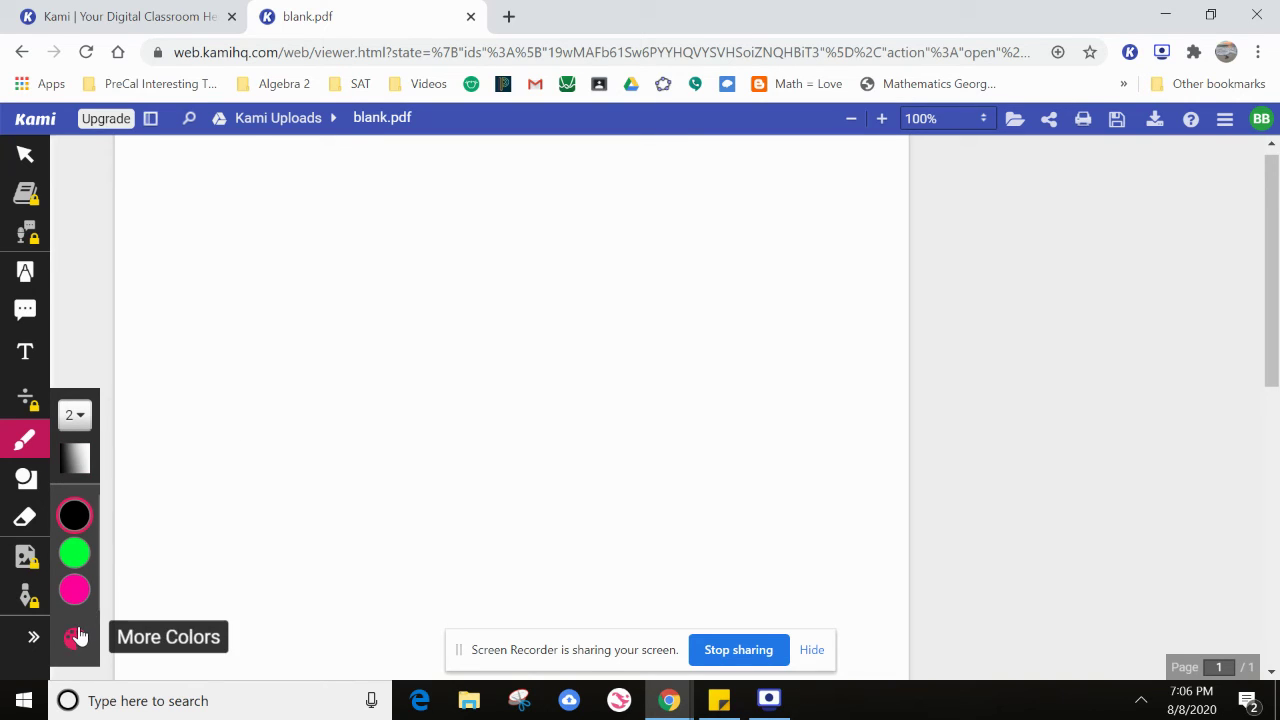
mouse_move(77, 586)
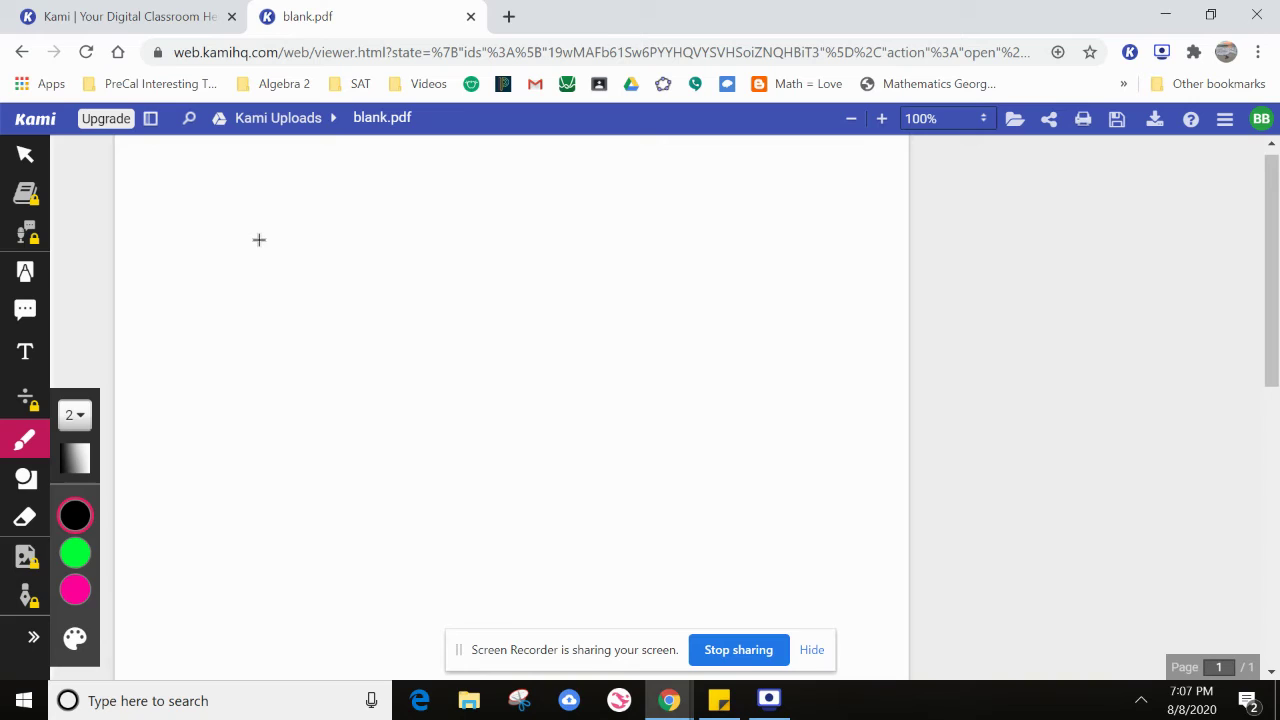
mouse_move(234, 277)
mouse_down()
mouse_move(217, 334)
mouse_move(255, 330)
mouse_up()
drag(283, 289, 285, 292)
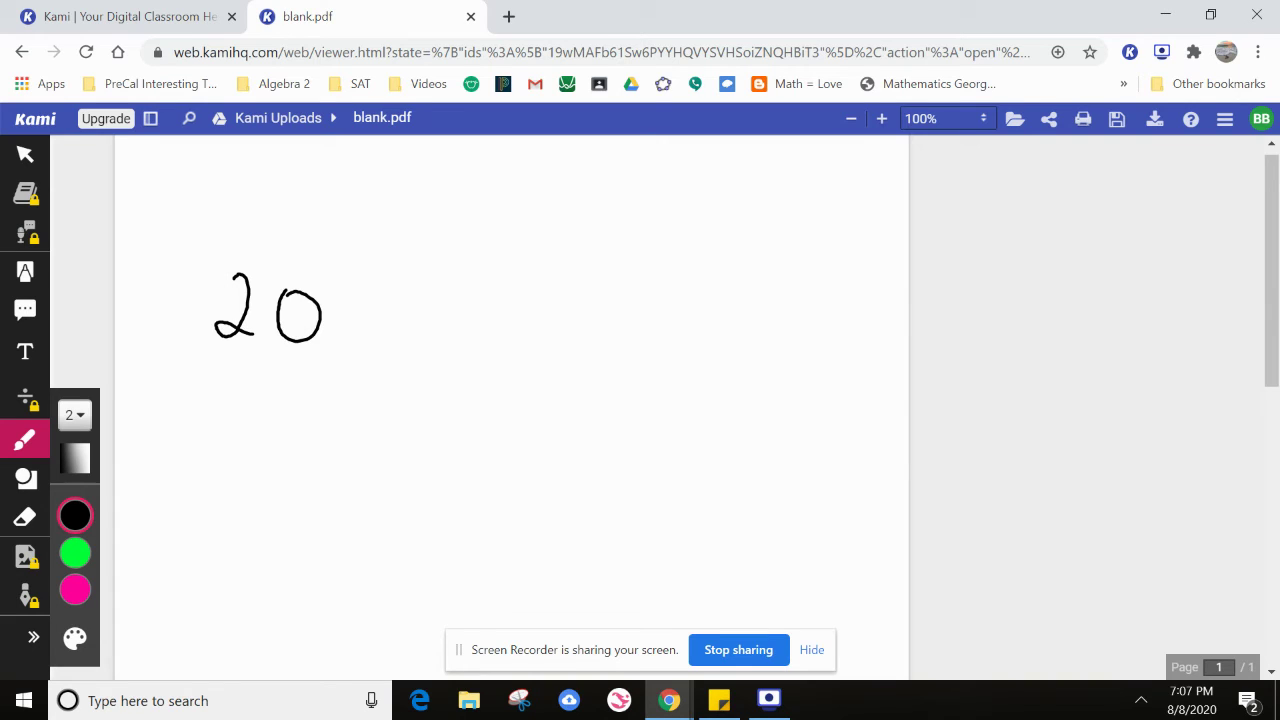
mouse_move(357, 313)
mouse_down()
mouse_move(377, 311)
mouse_move(377, 336)
mouse_move(465, 328)
mouse_up()
mouse_move(491, 316)
mouse_down()
mouse_move(492, 290)
mouse_move(510, 368)
mouse_up()
mouse_move(575, 304)
mouse_down()
mouse_move(543, 368)
mouse_move(575, 368)
mouse_move(620, 331)
mouse_up()
click(604, 337)
mouse_move(675, 293)
mouse_down()
mouse_move(689, 298)
mouse_move(648, 358)
mouse_up()
drag(714, 318, 750, 356)
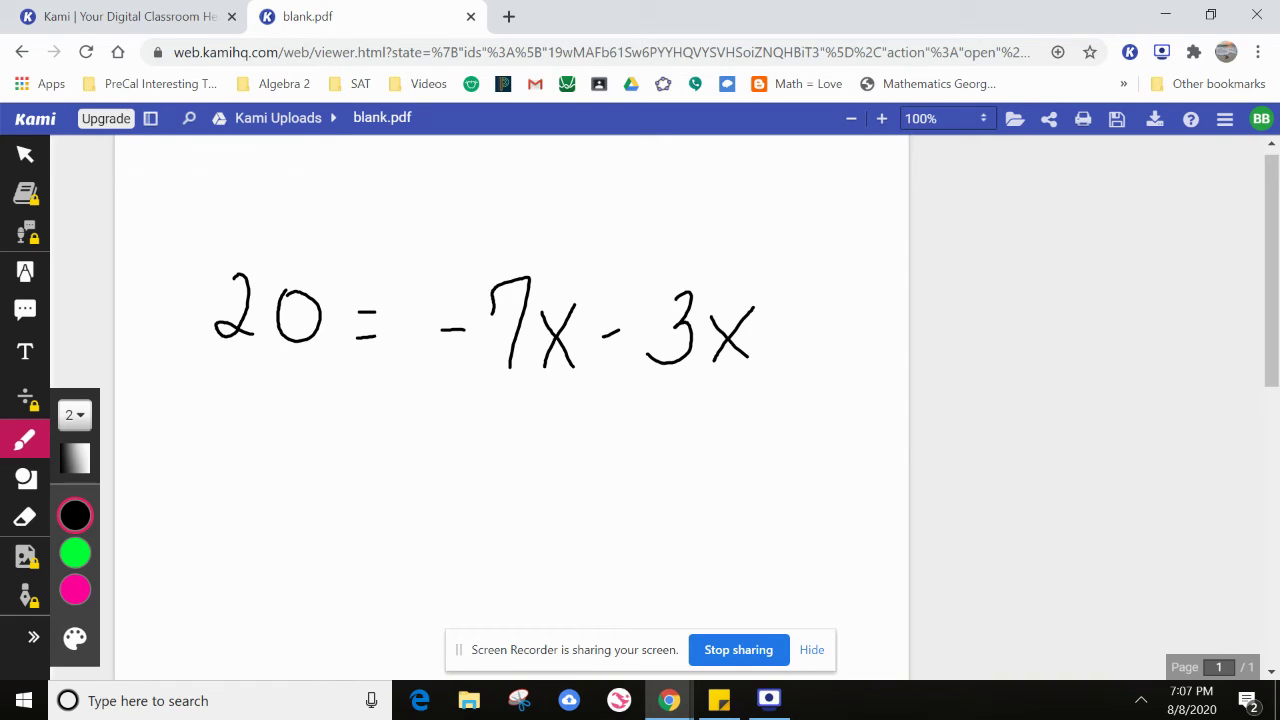
Bracket the terms -7x - 3x underneath in pink and handwrite 20 = -10x below in black.
click(77, 588)
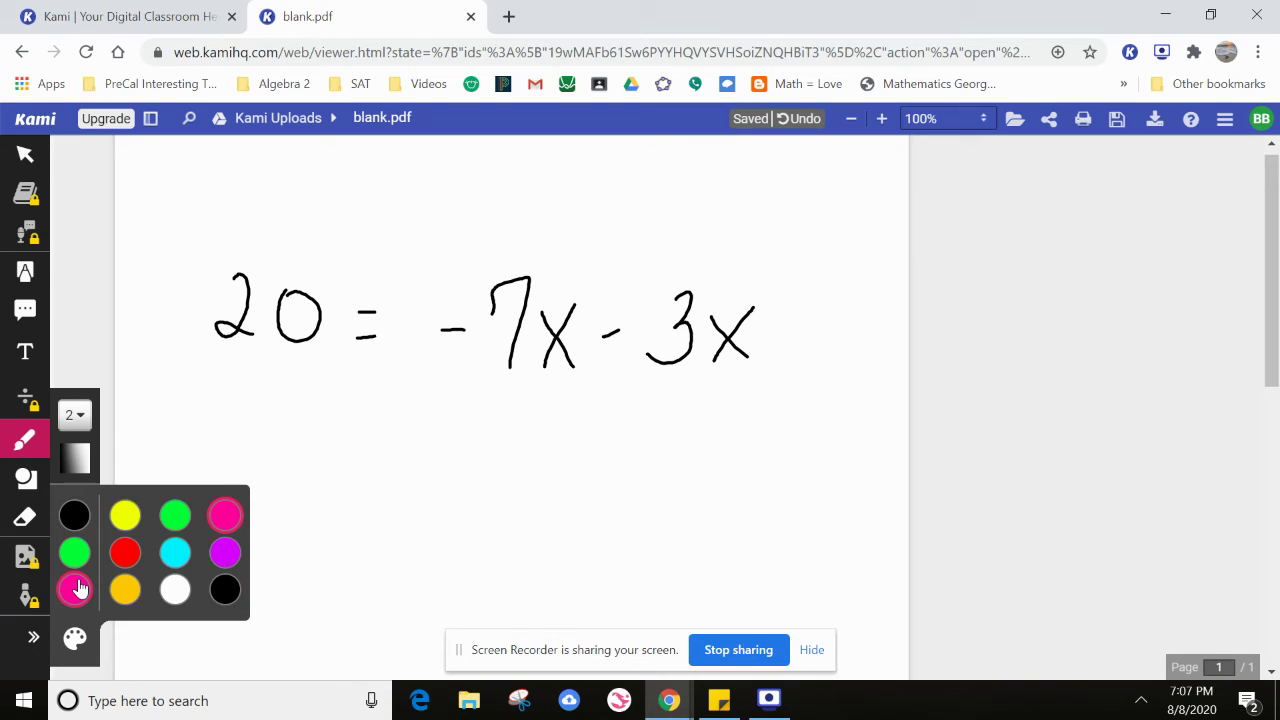
mouse_move(462, 356)
mouse_down()
mouse_move(462, 392)
mouse_move(712, 381)
mouse_move(786, 352)
mouse_up()
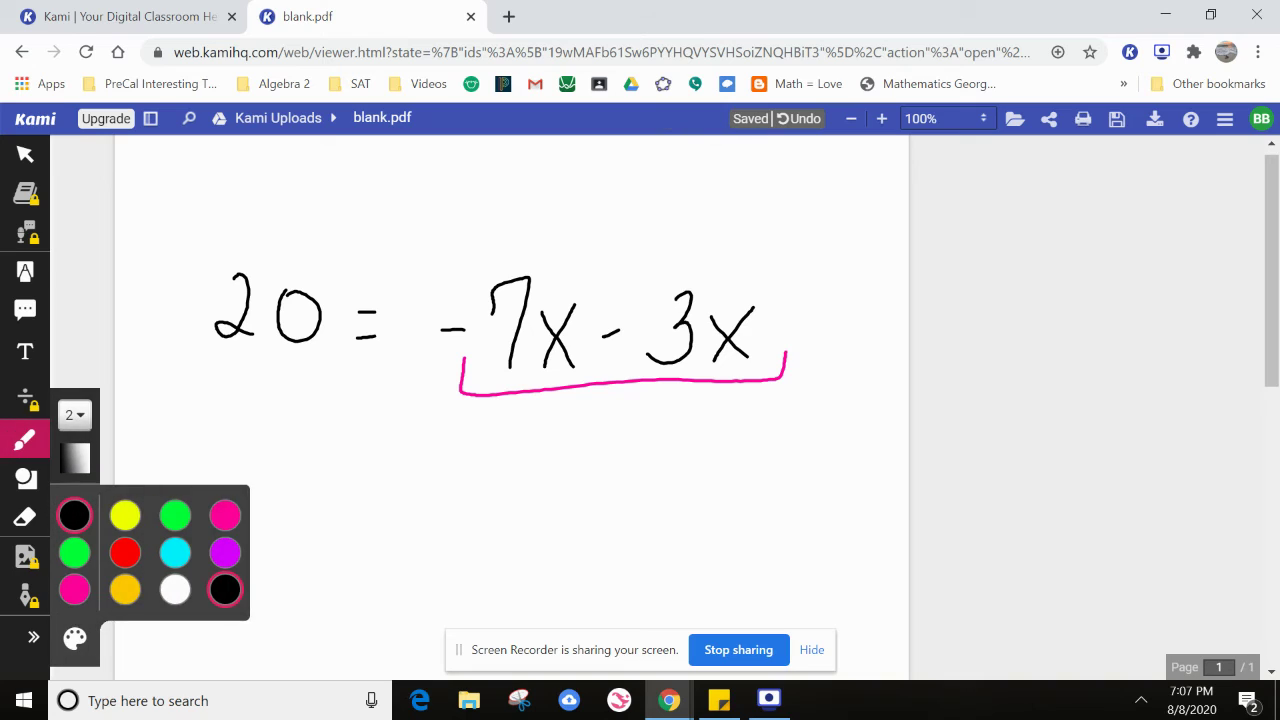
click(75, 515)
drag(253, 416, 286, 486)
mouse_move(328, 438)
mouse_down()
mouse_move(330, 482)
mouse_move(340, 440)
mouse_move(406, 444)
mouse_move(406, 470)
mouse_up()
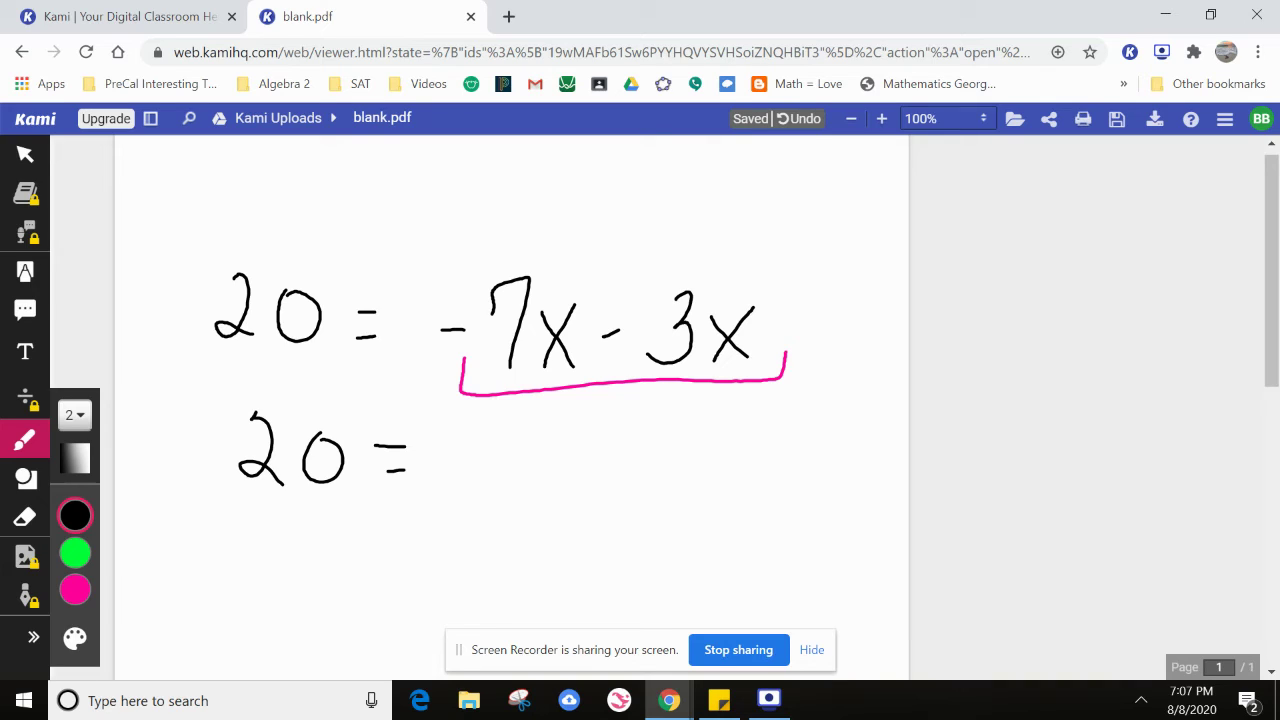
drag(464, 449, 498, 447)
drag(562, 414, 548, 480)
mouse_move(604, 426)
mouse_down()
mouse_move(642, 472)
mouse_move(671, 476)
mouse_up()
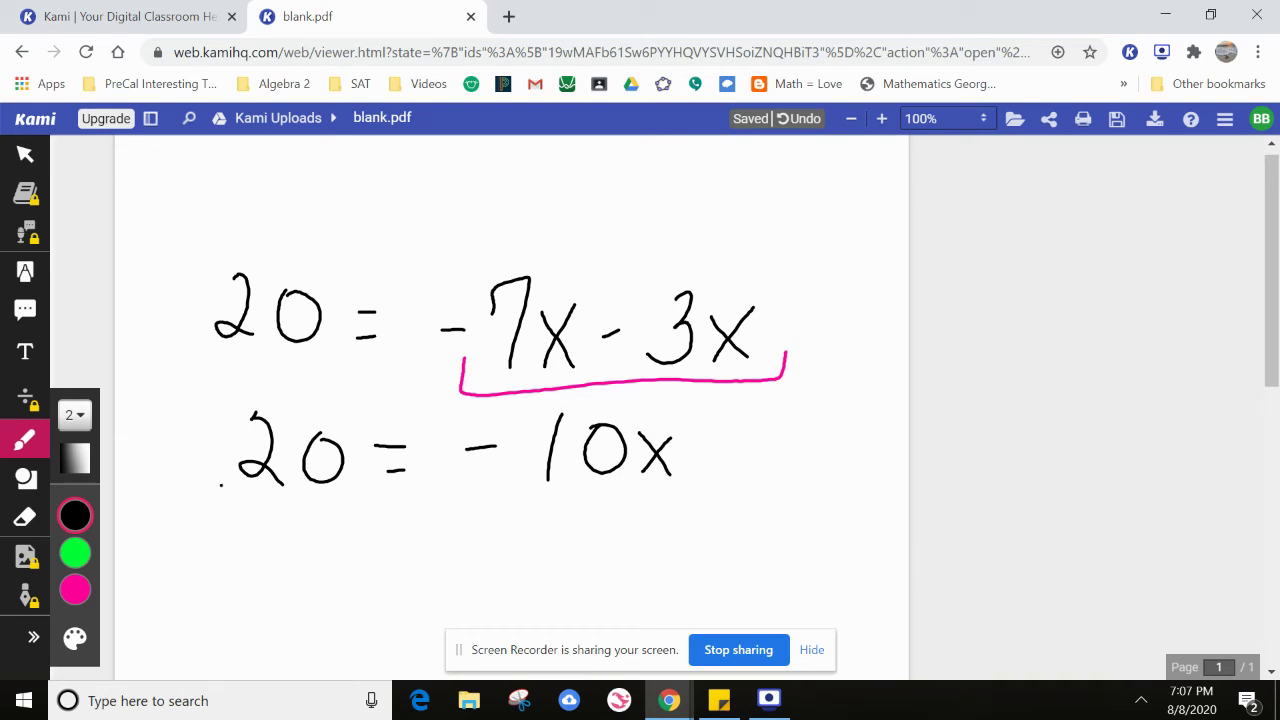
Draw a fraction bar under each side of 20 = -10x and handwrite -10 beneath both.
drag(221, 486, 338, 502)
drag(540, 478, 678, 483)
mouse_move(510, 522)
mouse_down()
mouse_move(554, 522)
mouse_move(587, 560)
mouse_up()
drag(640, 508, 642, 506)
mouse_move(218, 534)
mouse_down()
mouse_move(240, 533)
mouse_move(272, 570)
mouse_up()
mouse_move(318, 524)
mouse_down()
mouse_move(300, 550)
mouse_move(322, 524)
mouse_up()
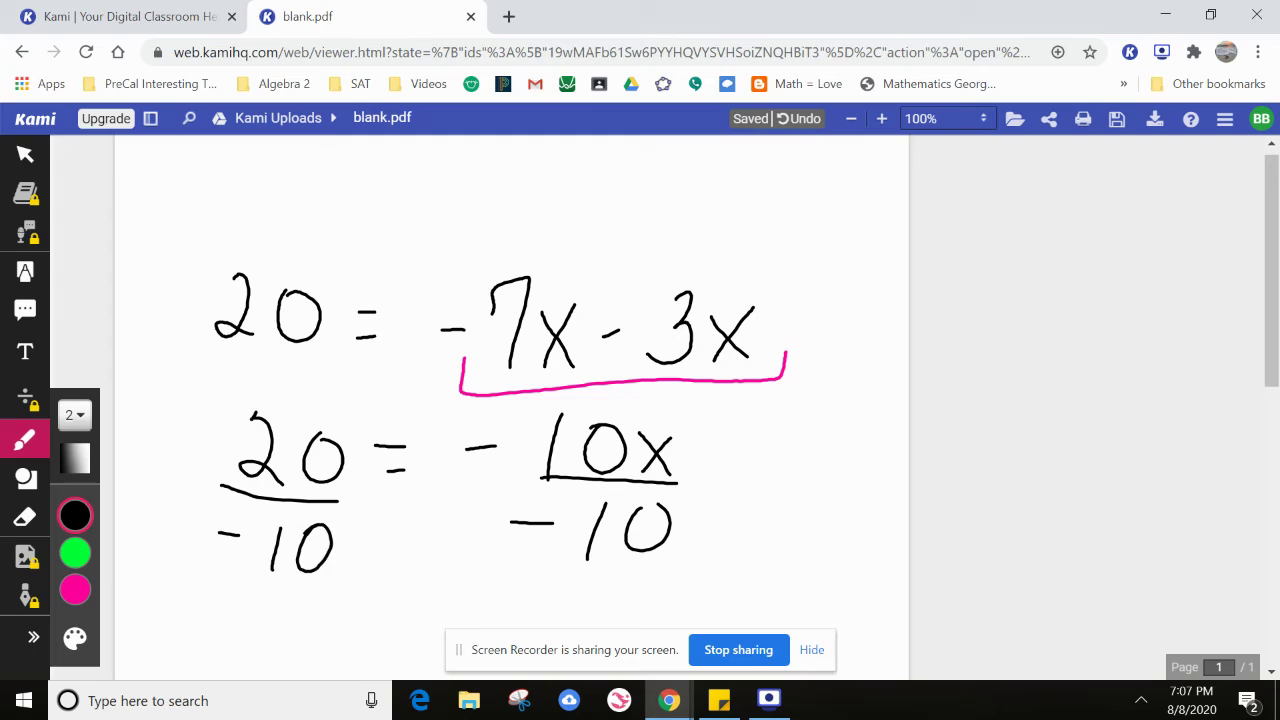
Handwrite the solution x = -2 beside the division work and draw a box around it.
drag(757, 472, 752, 527)
drag(733, 483, 766, 515)
mouse_move(779, 481)
mouse_down()
mouse_move(797, 476)
mouse_move(797, 494)
mouse_move(834, 477)
mouse_move(852, 492)
mouse_move(882, 488)
mouse_up()
mouse_move(882, 407)
mouse_down()
mouse_move(700, 494)
mouse_move(878, 520)
mouse_move(879, 405)
mouse_up()
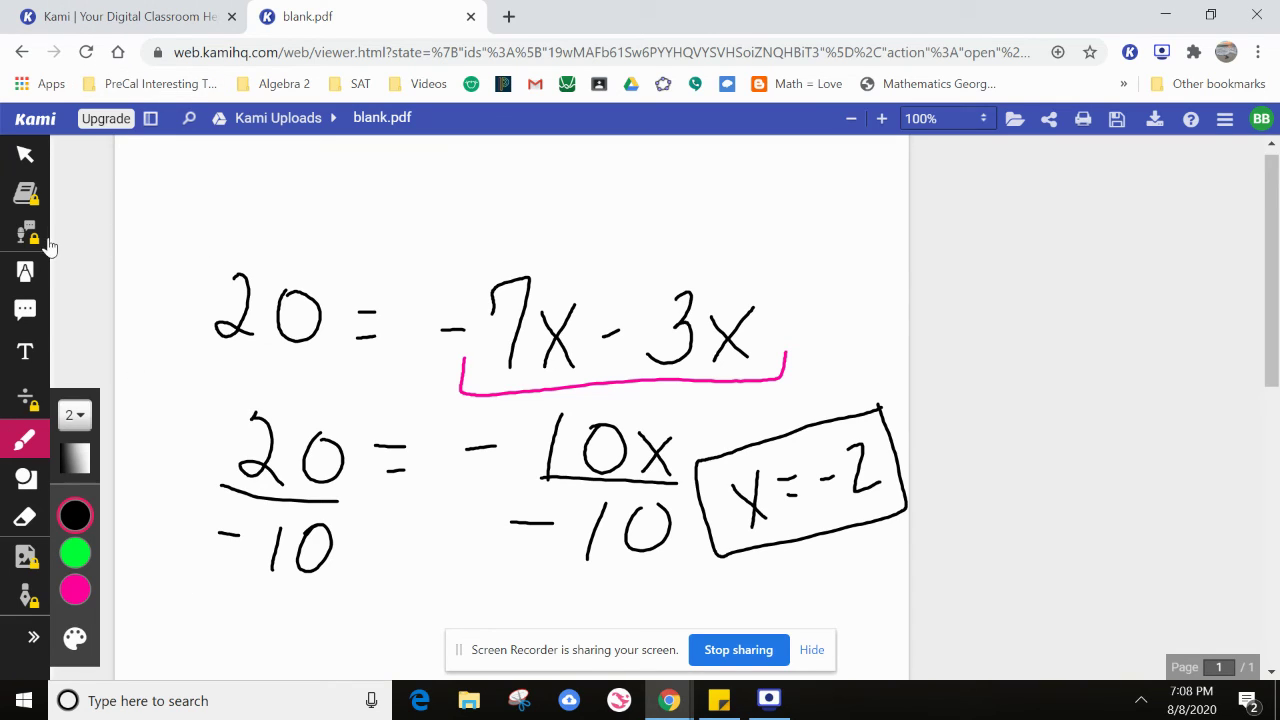
Go back to the start page, open Kami Assignment.pdf from the computer's Desktop, and dismiss the Drive dialogs.
click(22, 52)
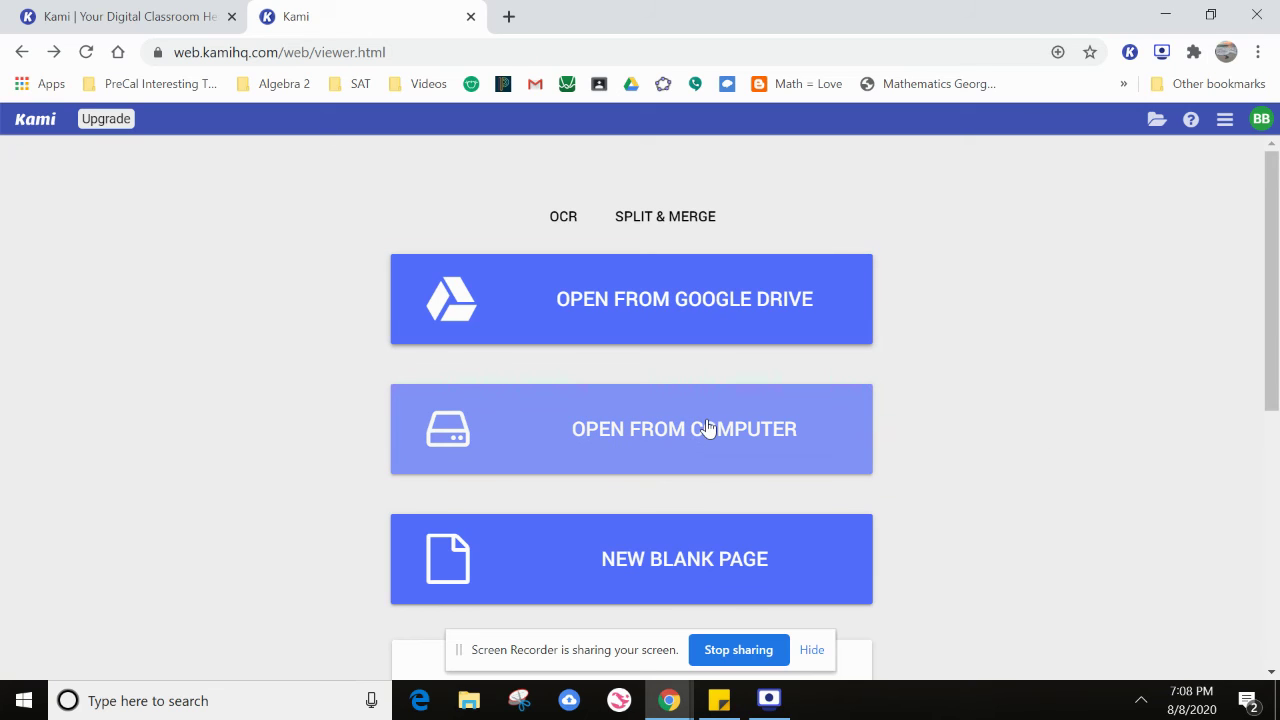
click(707, 428)
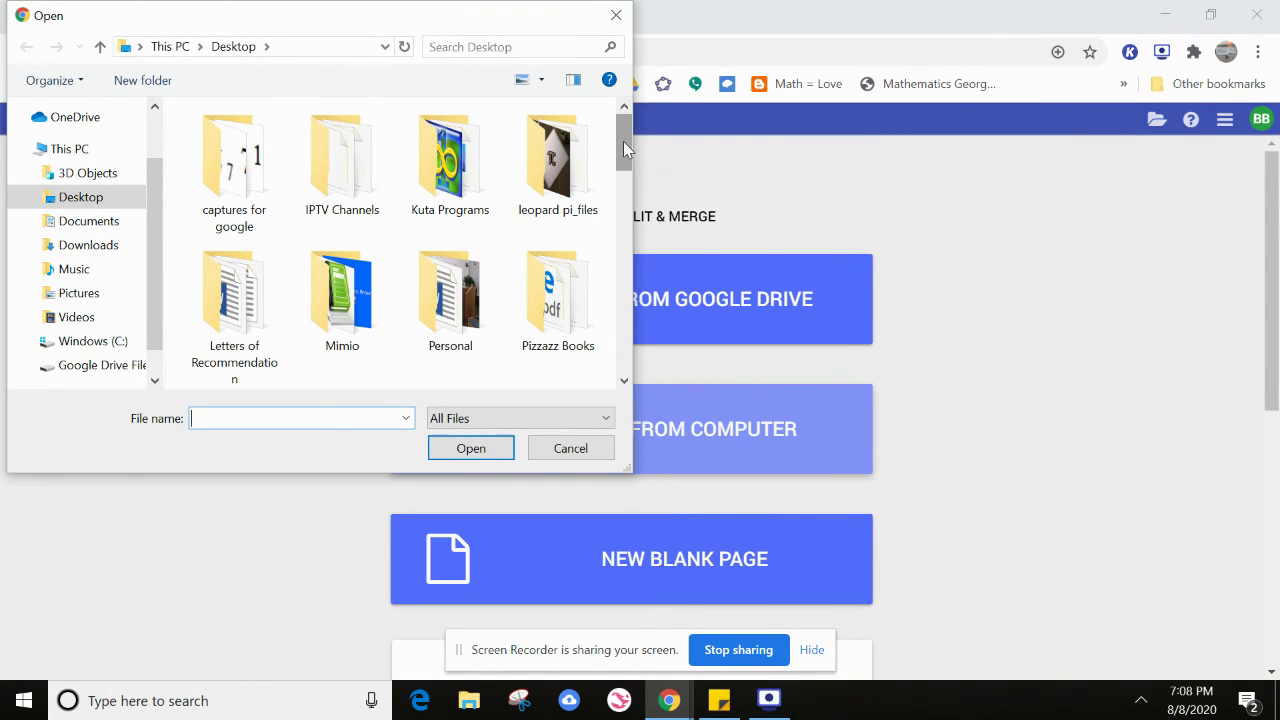
drag(623, 141, 621, 254)
click(443, 222)
double_click(438, 218)
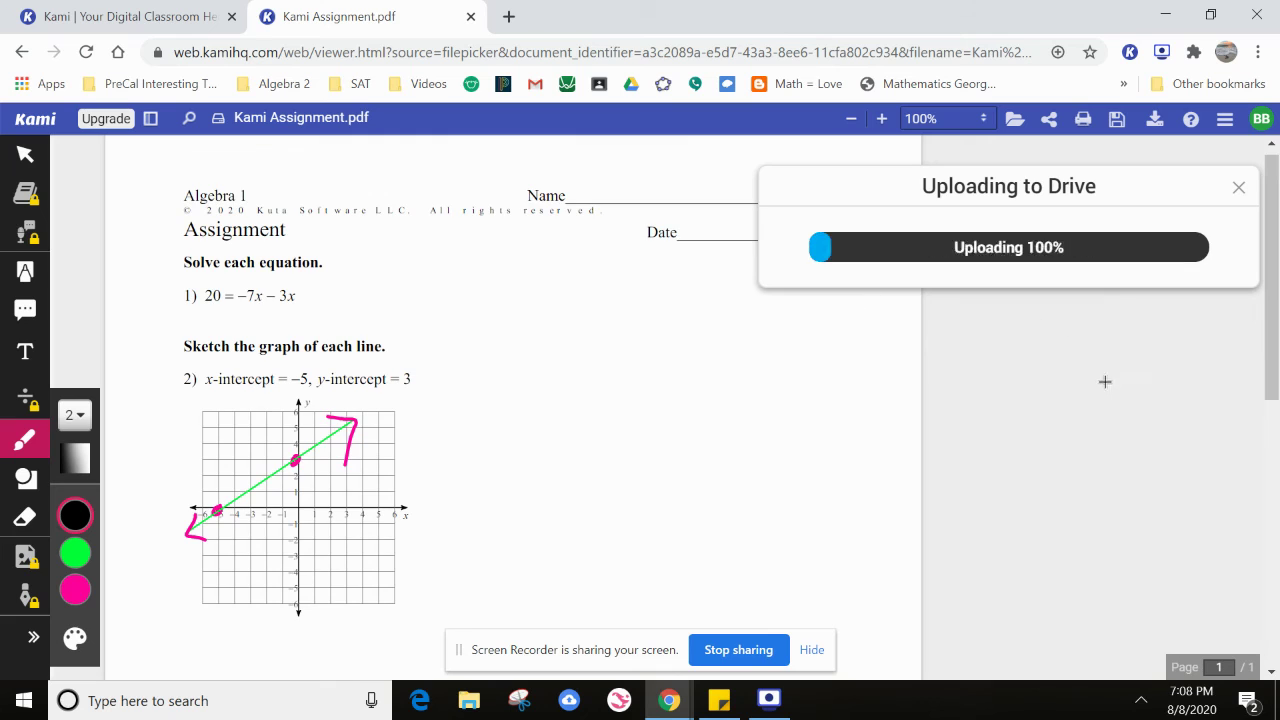
click(1238, 187)
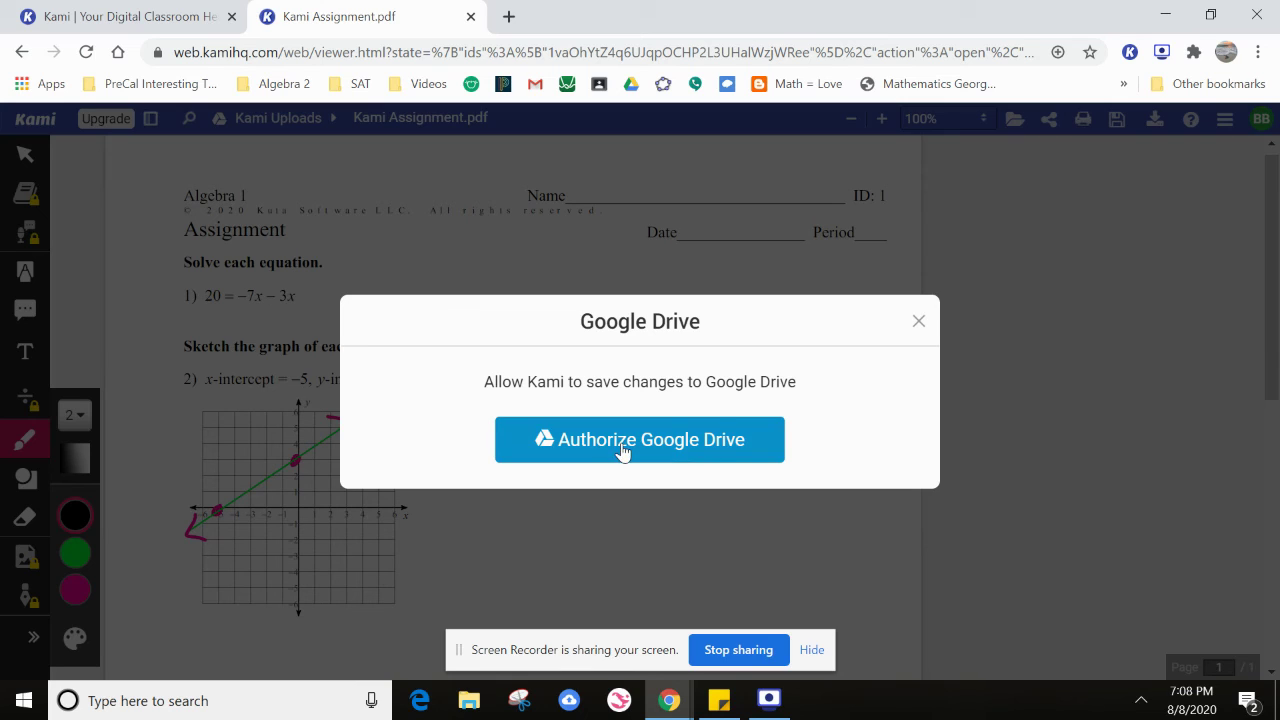
click(918, 321)
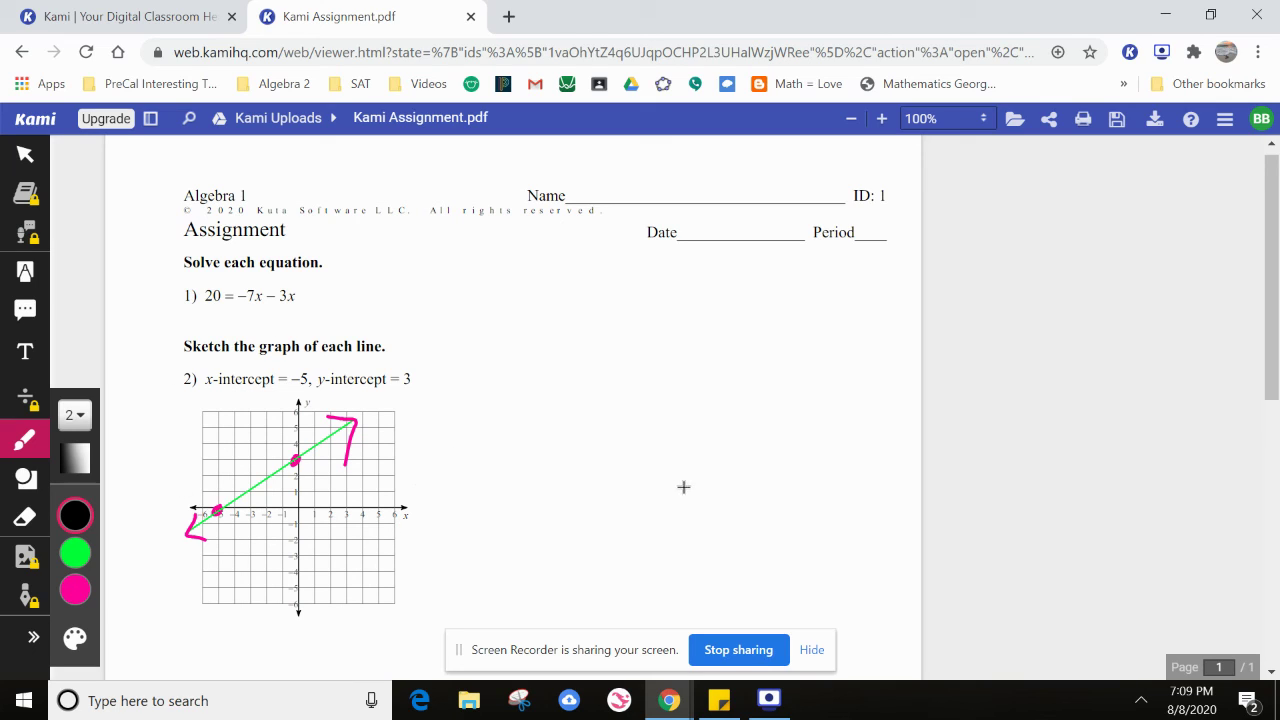
Draw a black line rising at about 31° beside the graph and a black triangle above it.
click(29, 476)
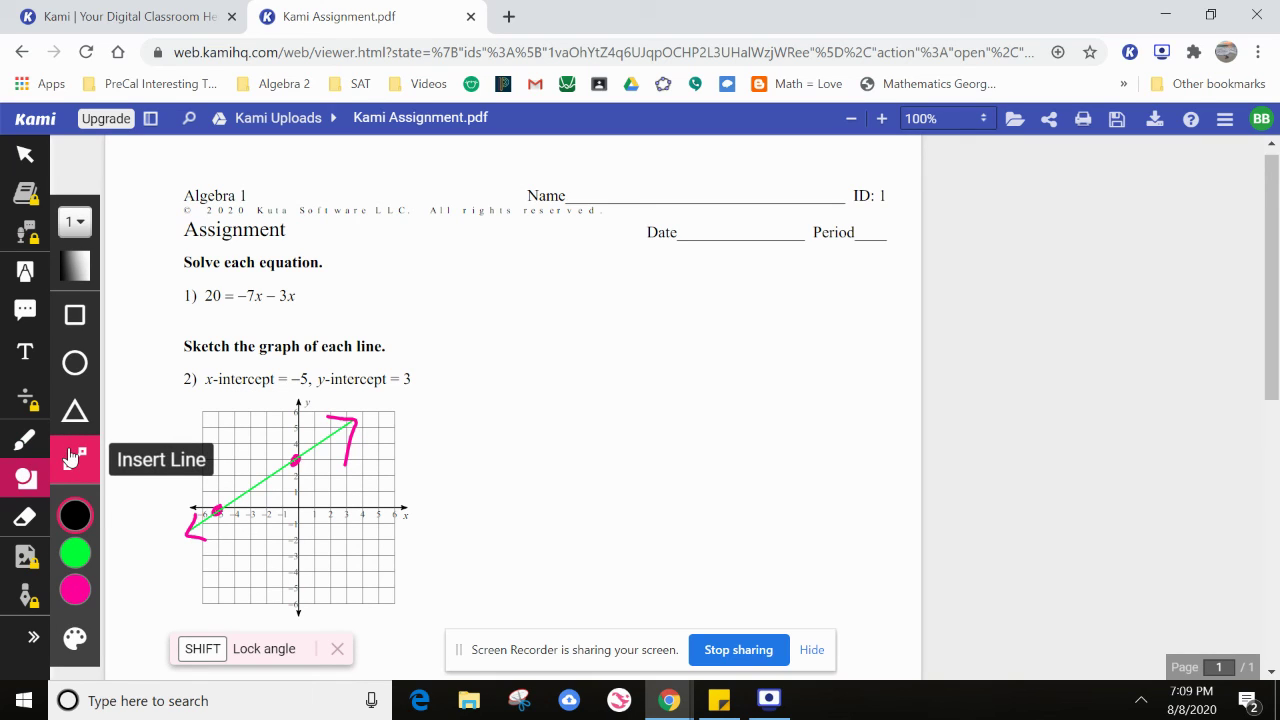
drag(512, 480, 734, 346)
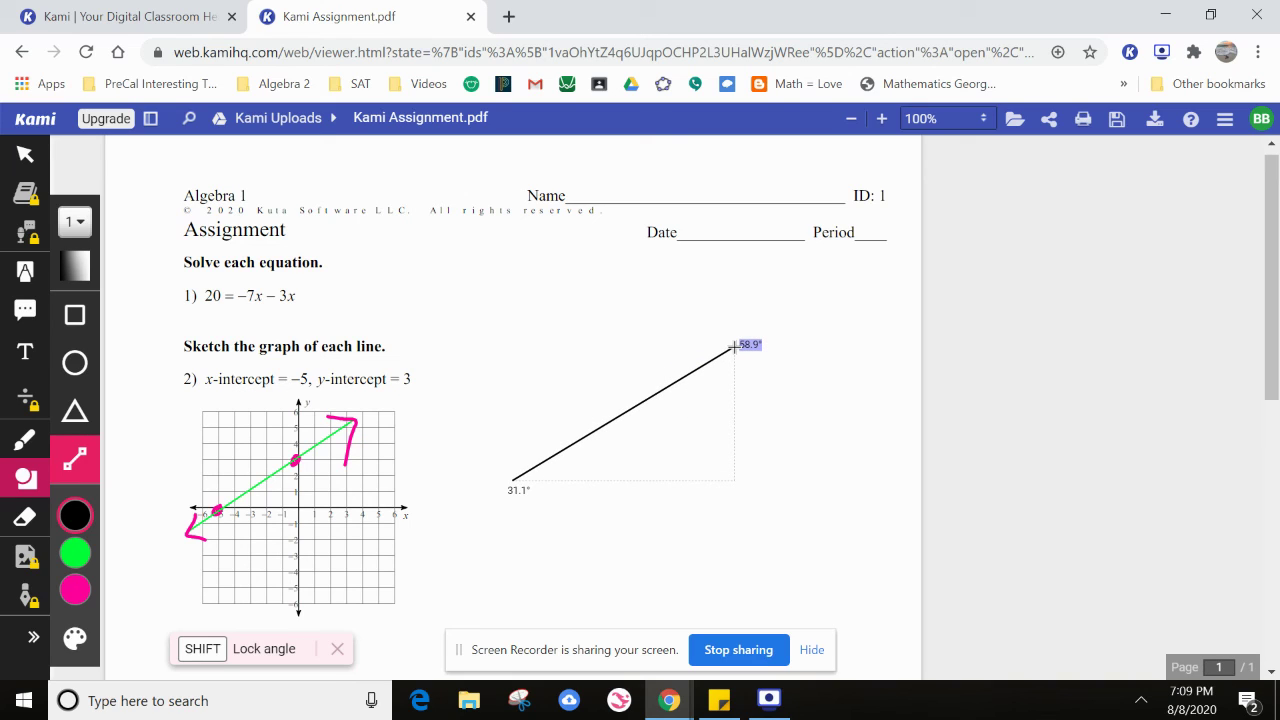
drag(734, 346, 734, 347)
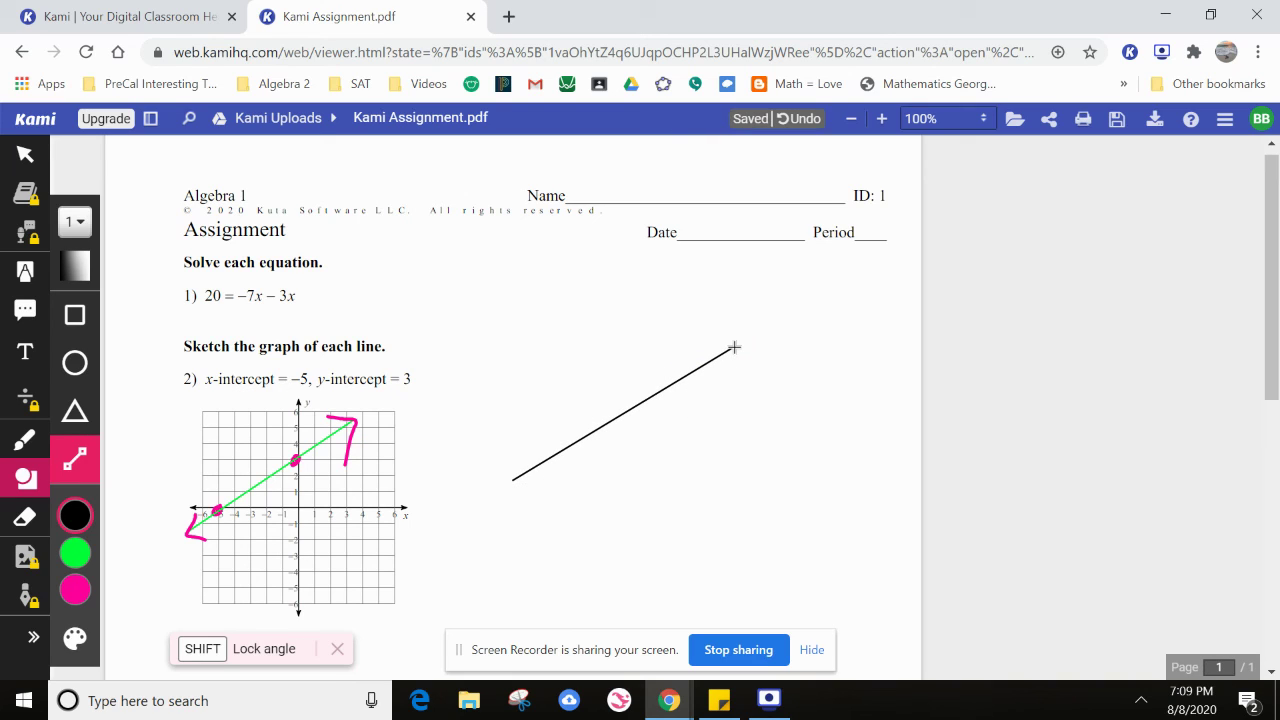
click(78, 422)
drag(558, 316, 620, 397)
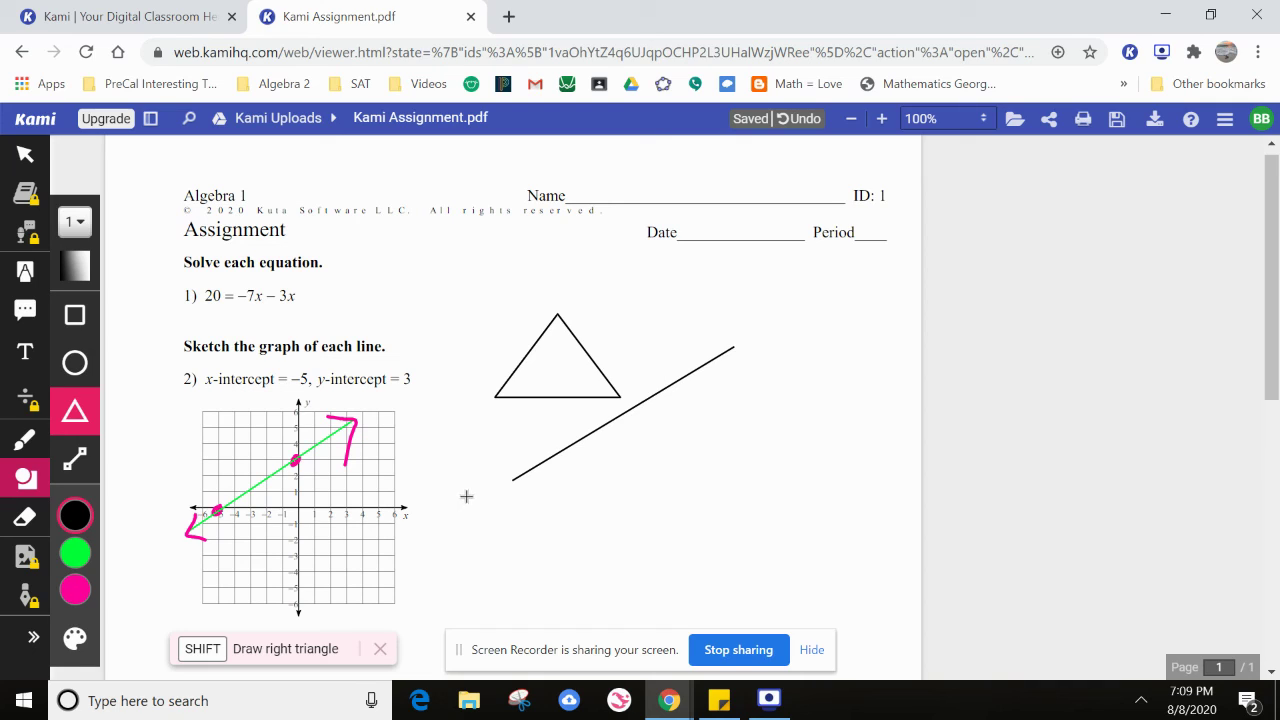
mouse_move(770, 710)
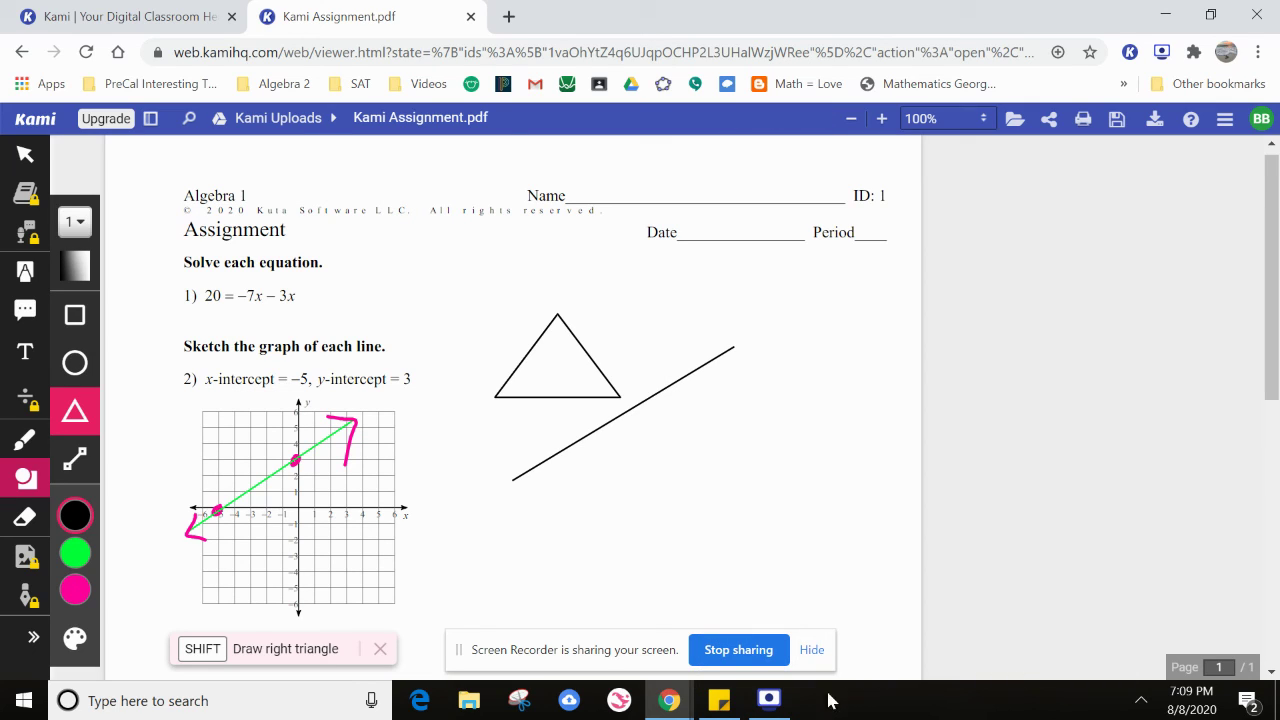
click(780, 705)
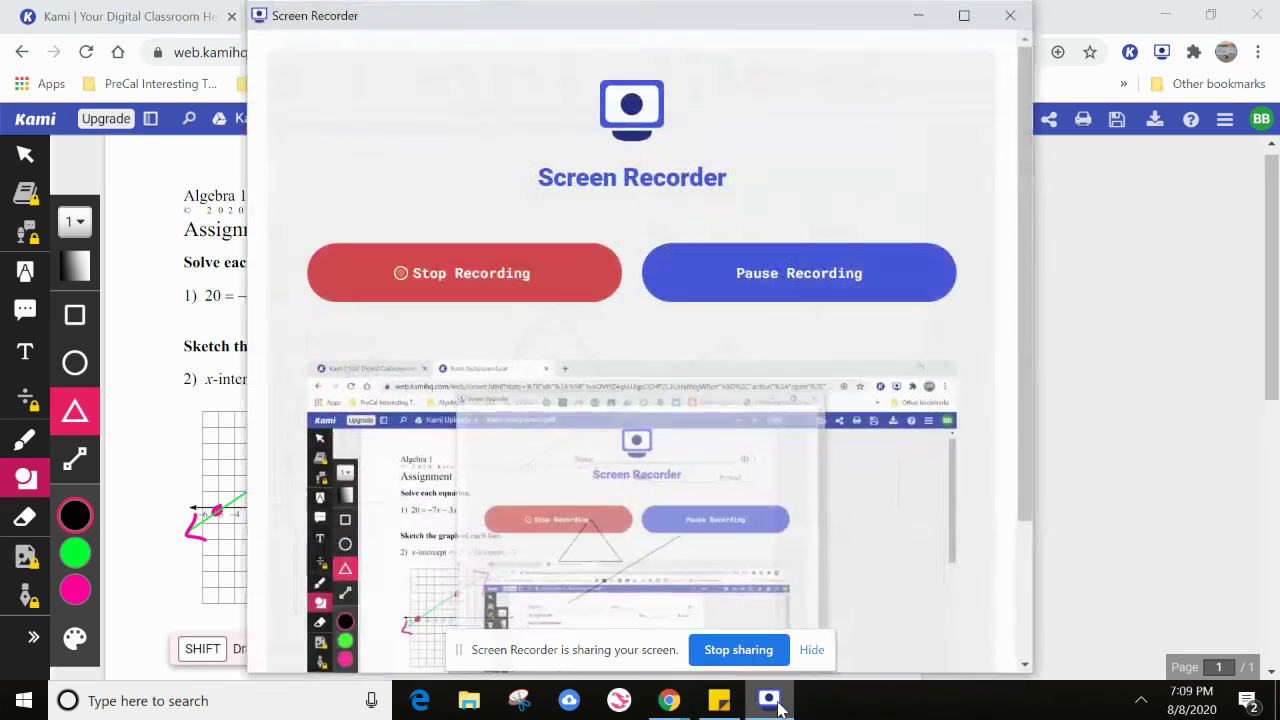